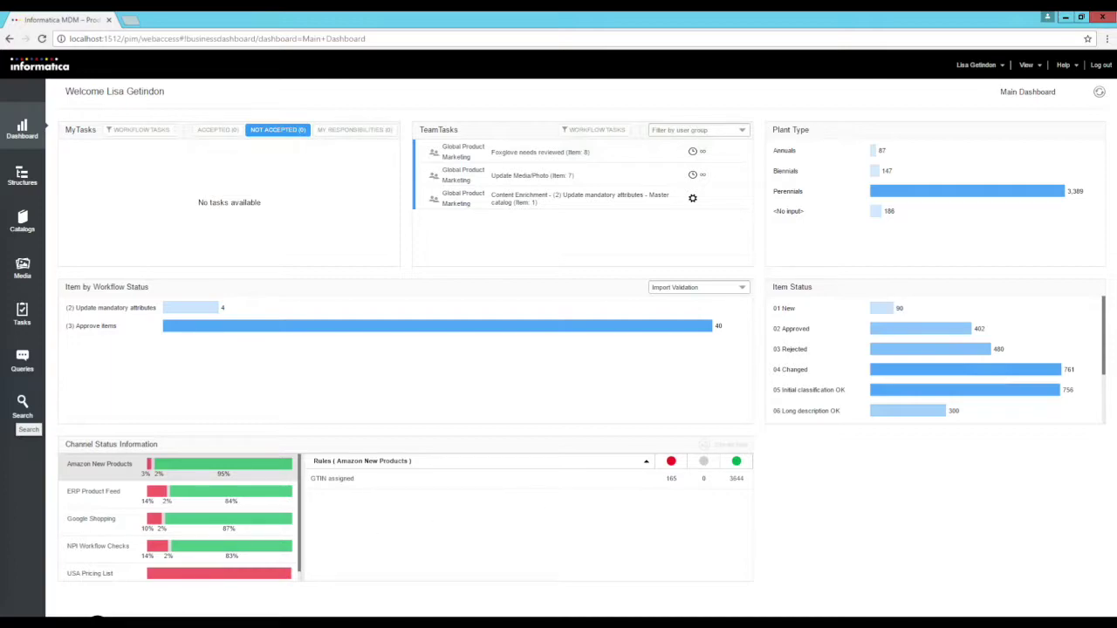
Copy Flowering Assortment.xls from the Data folder into the empty hotfolder folder.
{"action": "mouse_move", "coordinate": [102, 616]}
{"action": "left_click", "coordinate": [67, 563]}
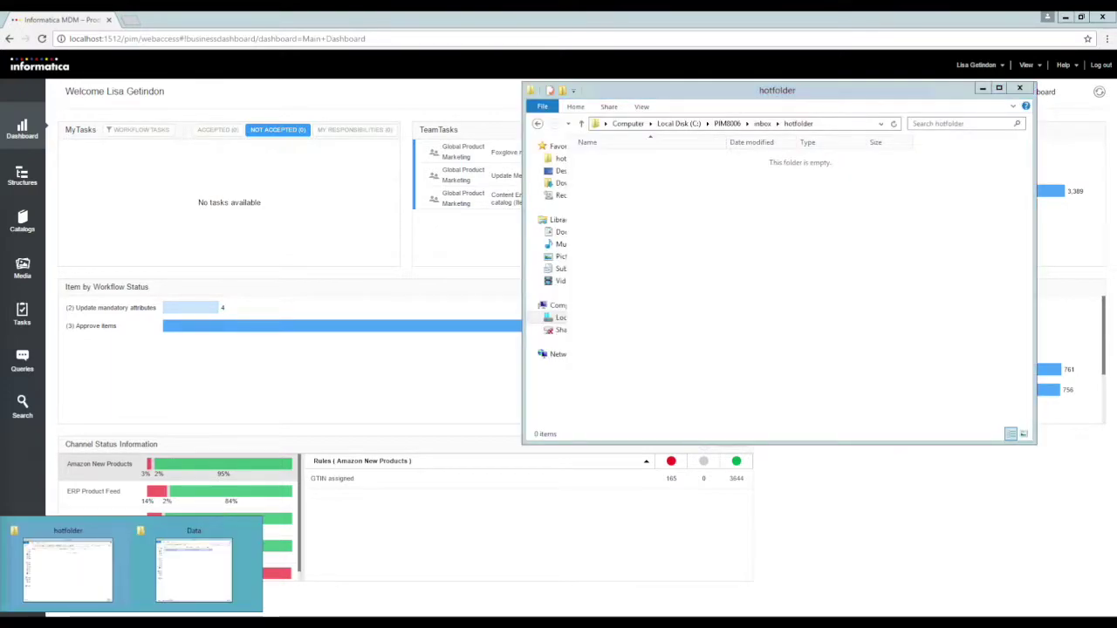
{"action": "left_click", "coordinate": [194, 569]}
{"action": "right_click", "coordinate": [122, 248]}
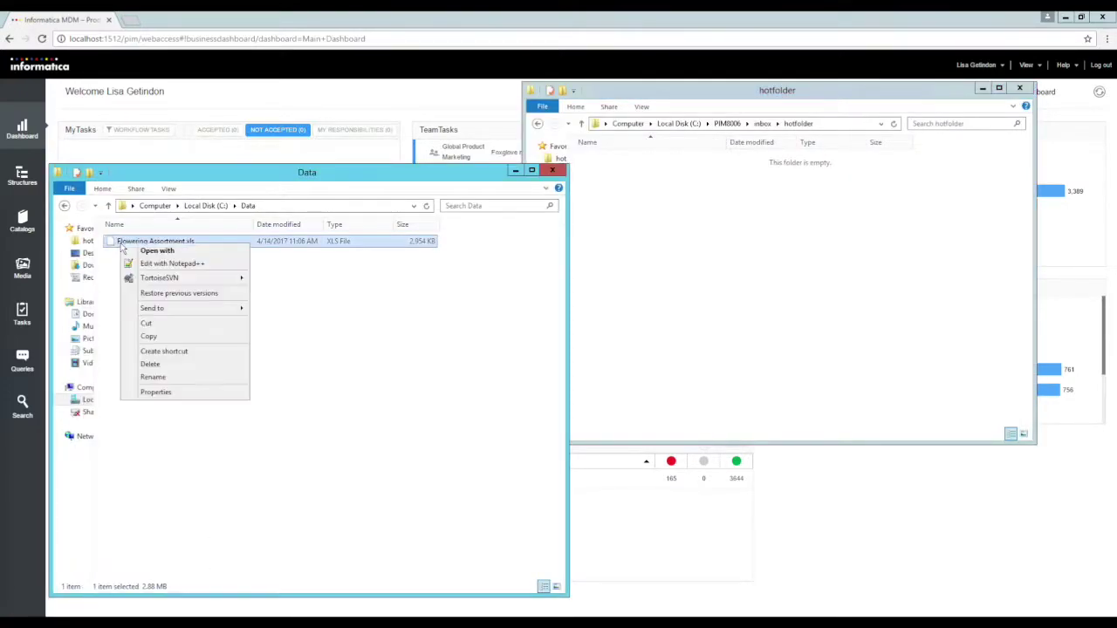
{"action": "left_click", "coordinate": [150, 338]}
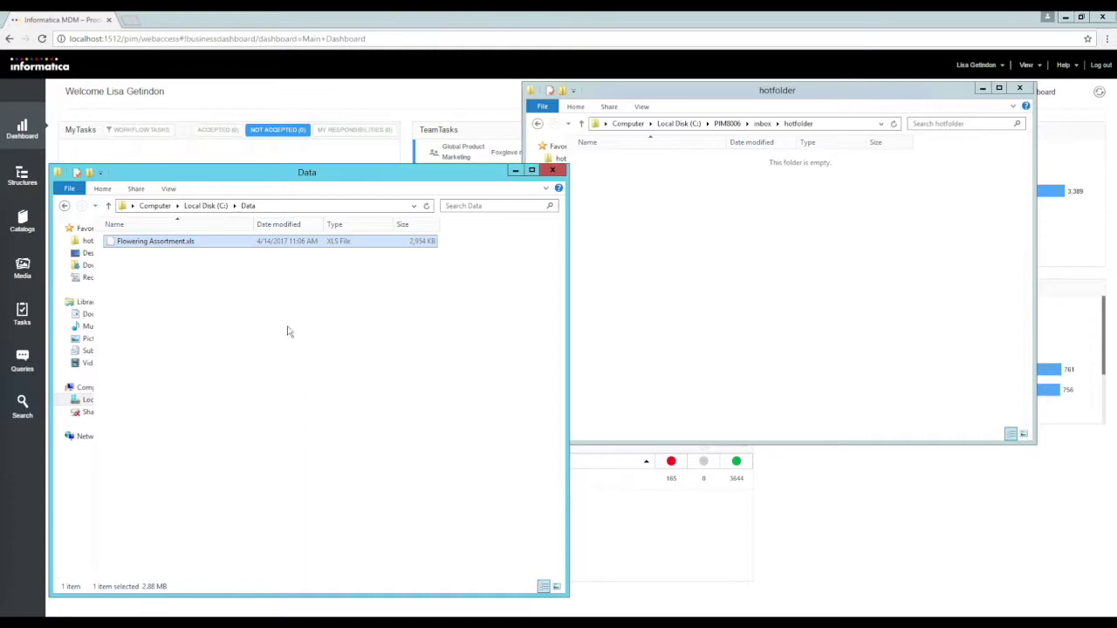
{"action": "left_click", "coordinate": [708, 274]}
{"action": "right_click", "coordinate": [710, 275]}
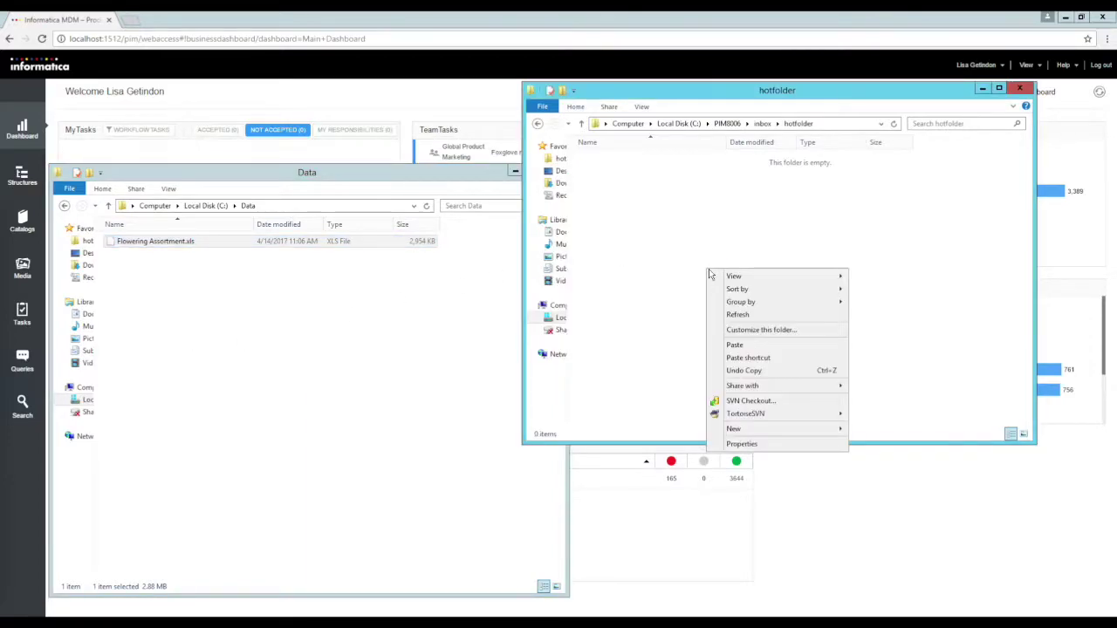
{"action": "left_click", "coordinate": [747, 344]}
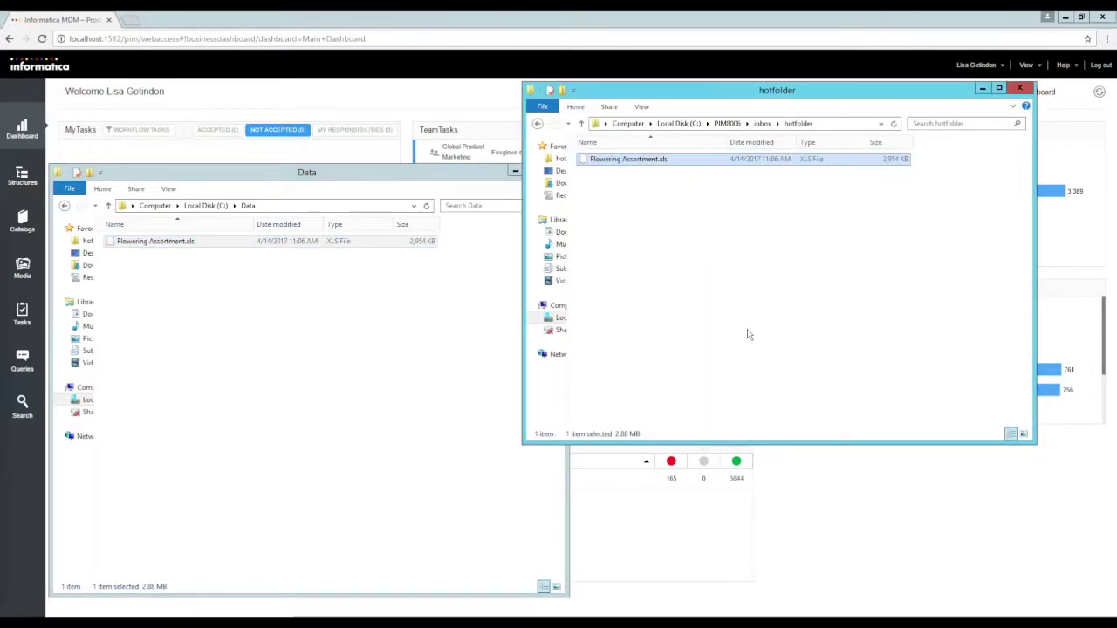
Return from the folder windows to the Main Dashboard, reload it and display the NPI Workflow Checks rules.
{"action": "left_click", "coordinate": [983, 90]}
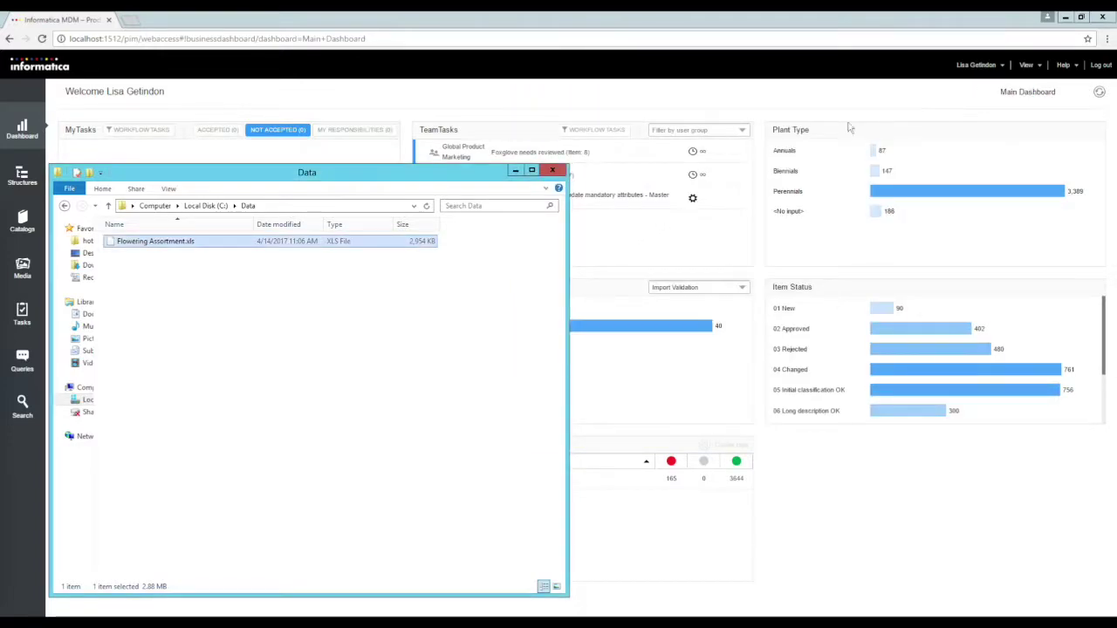
{"action": "left_click", "coordinate": [515, 172]}
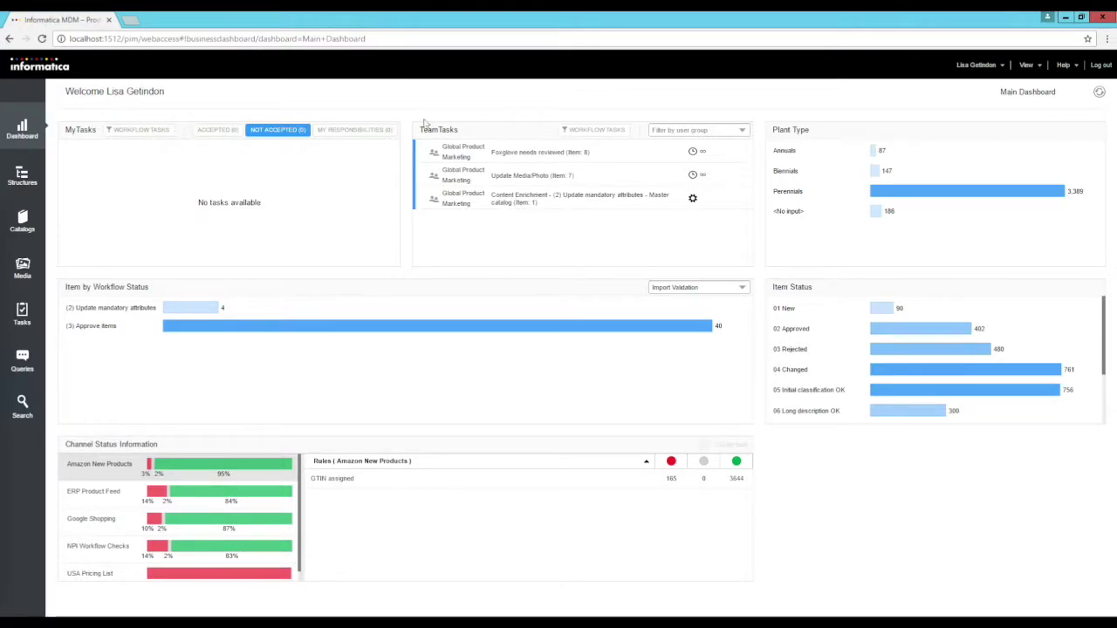
{"action": "left_click", "coordinate": [42, 39]}
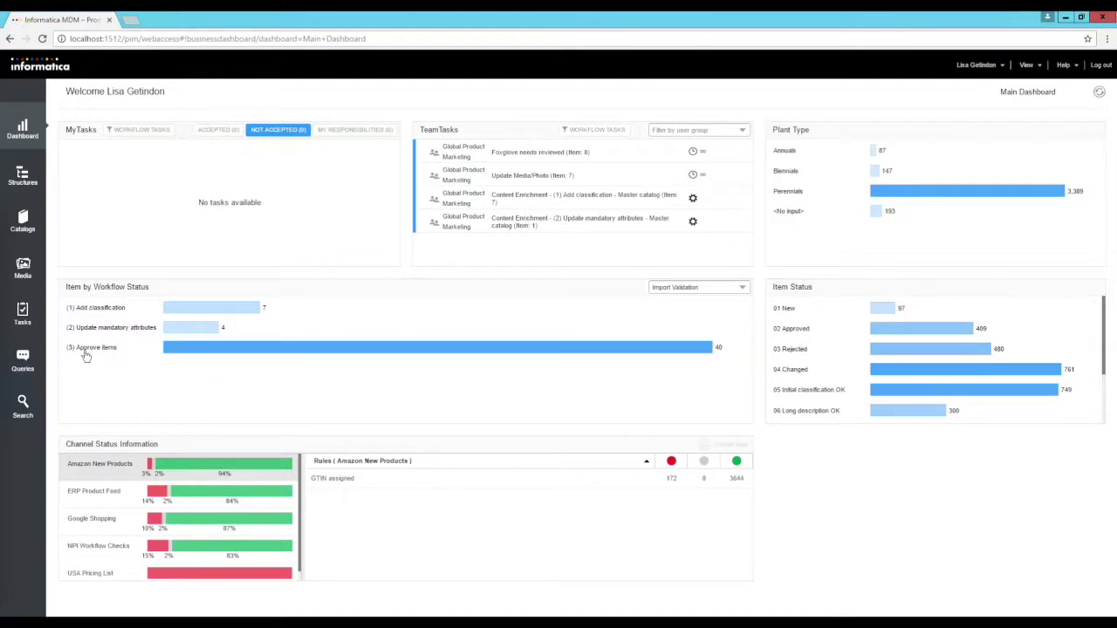
{"action": "left_click", "coordinate": [106, 550]}
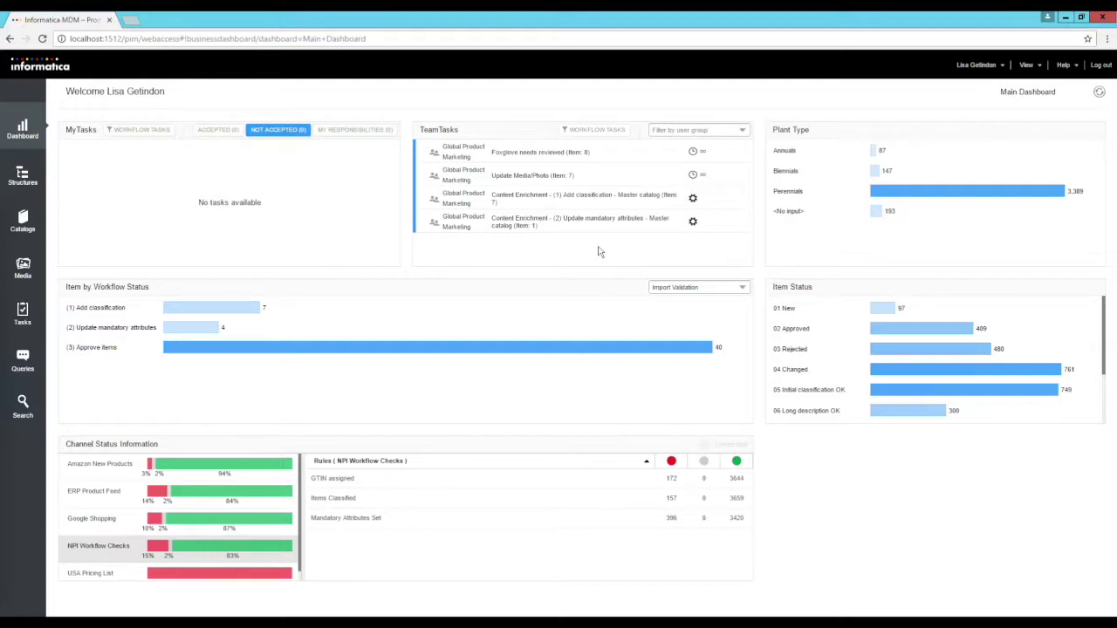
Accept all seven items, AZ400 to AZ406, in the Add classification team task and close the task.
{"action": "left_click", "coordinate": [510, 198]}
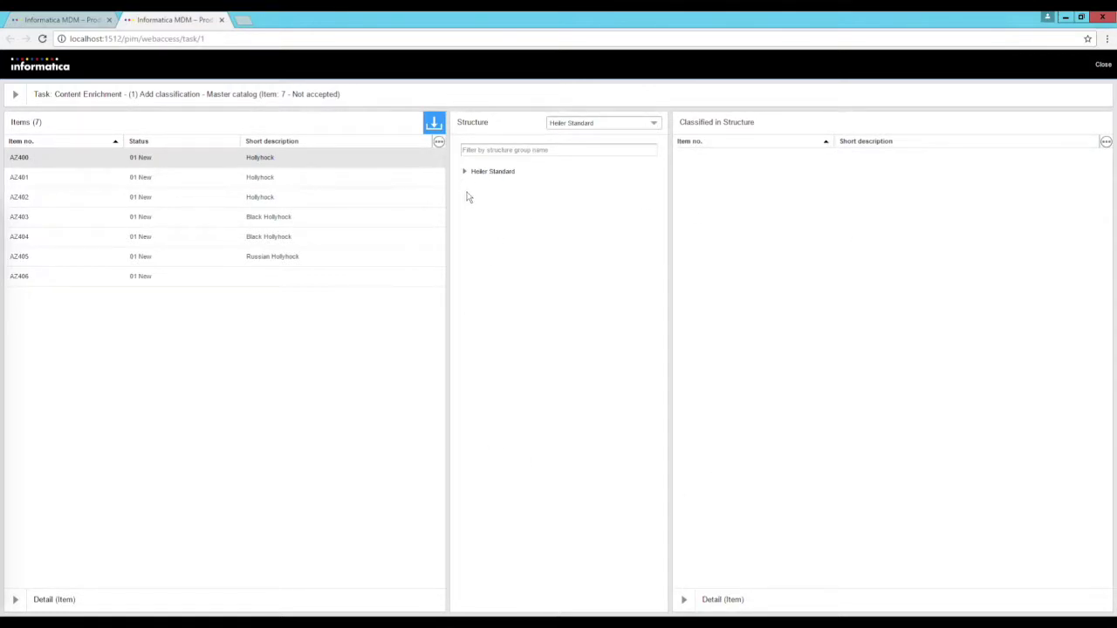
{"action": "left_click", "coordinate": [264, 275]}
{"action": "left_click", "coordinate": [282, 161], "text": "shift"}
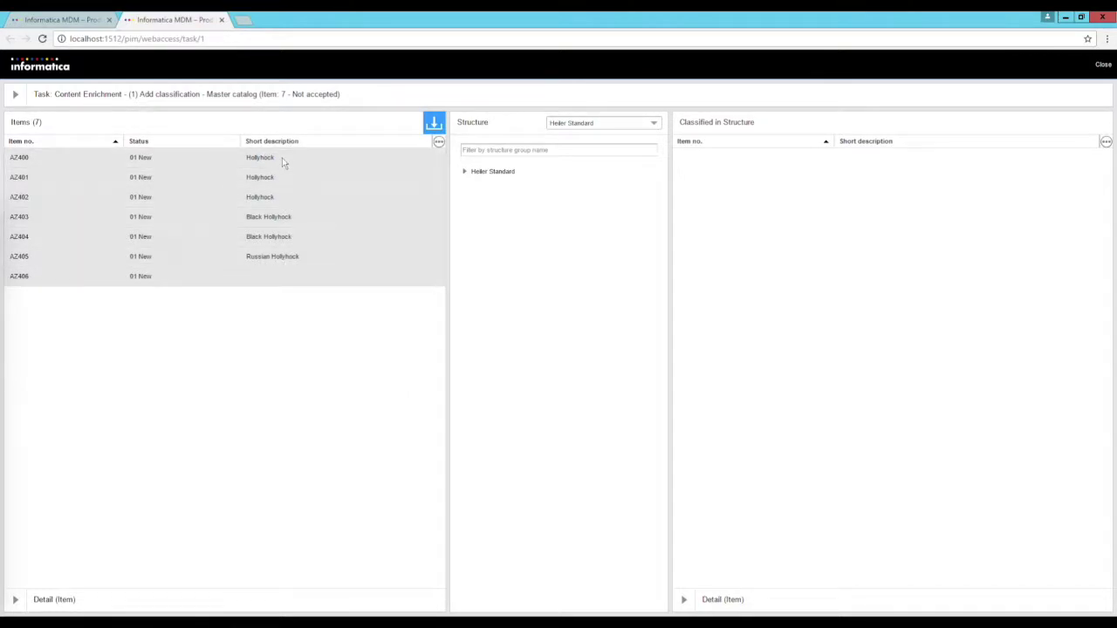
{"action": "left_click", "coordinate": [434, 125]}
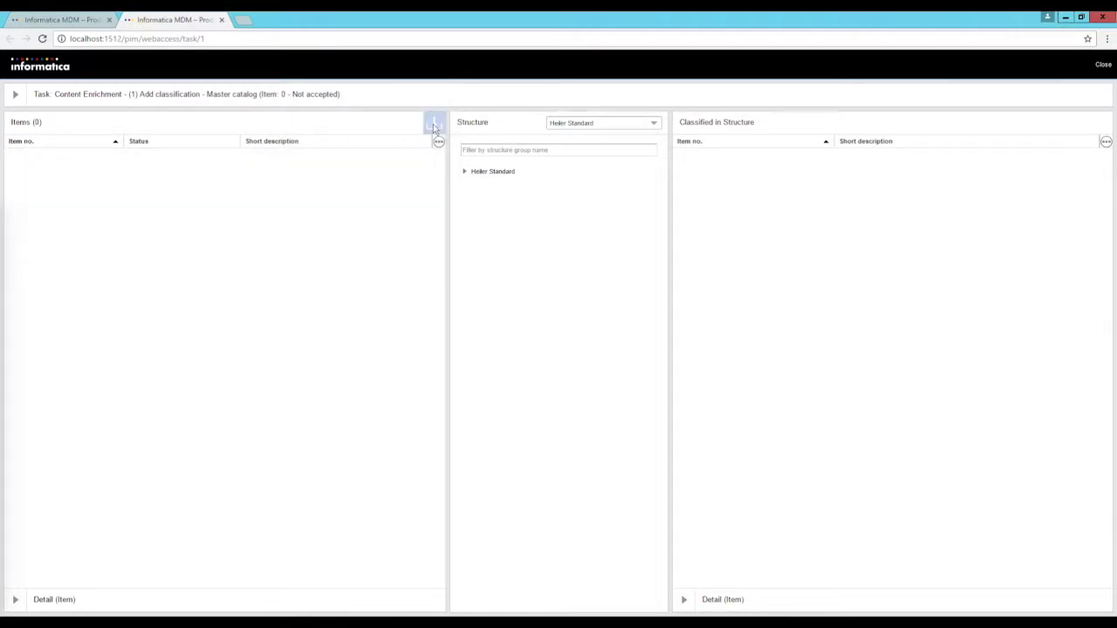
{"action": "left_click", "coordinate": [1103, 66]}
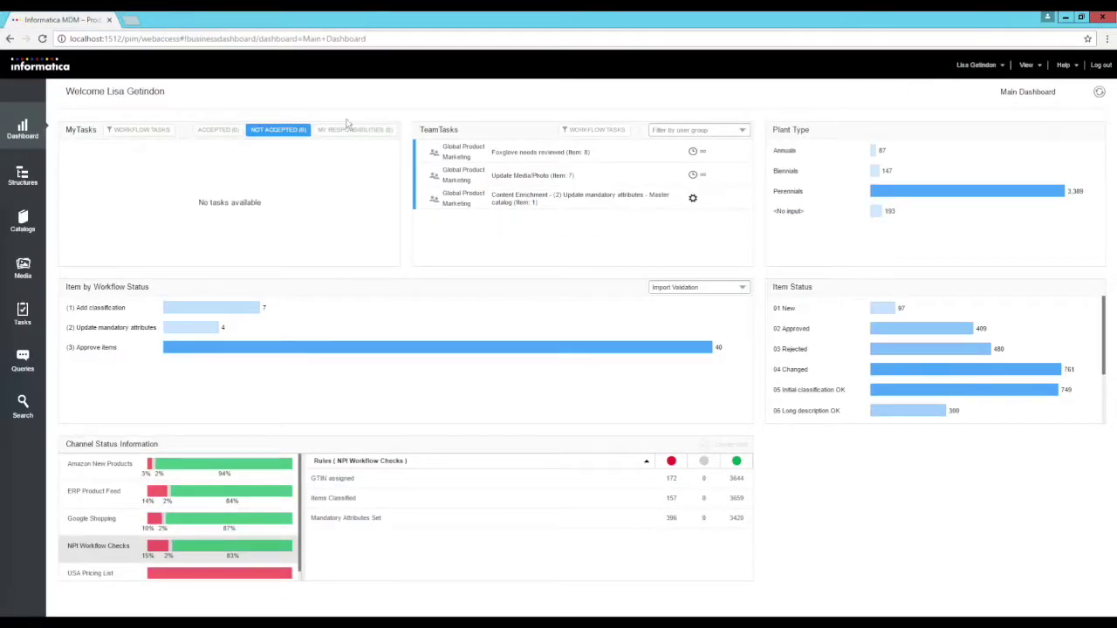
Open the accepted Add classification task and expand the Heiler Standard structure down to the Flowing Type groups.
{"action": "left_click", "coordinate": [223, 132]}
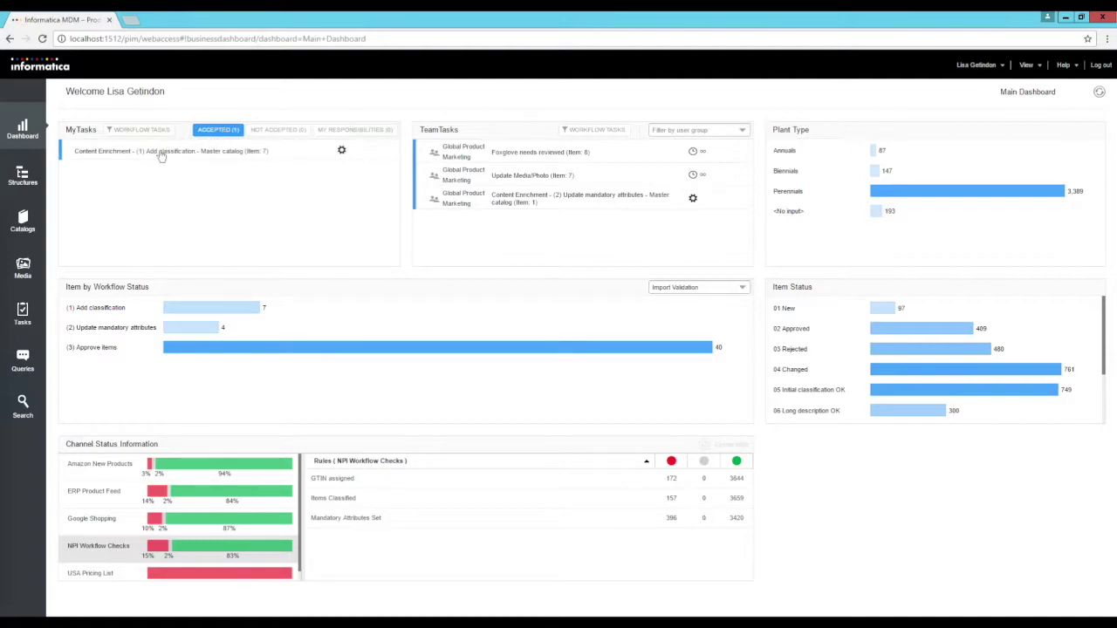
{"action": "left_click", "coordinate": [243, 152]}
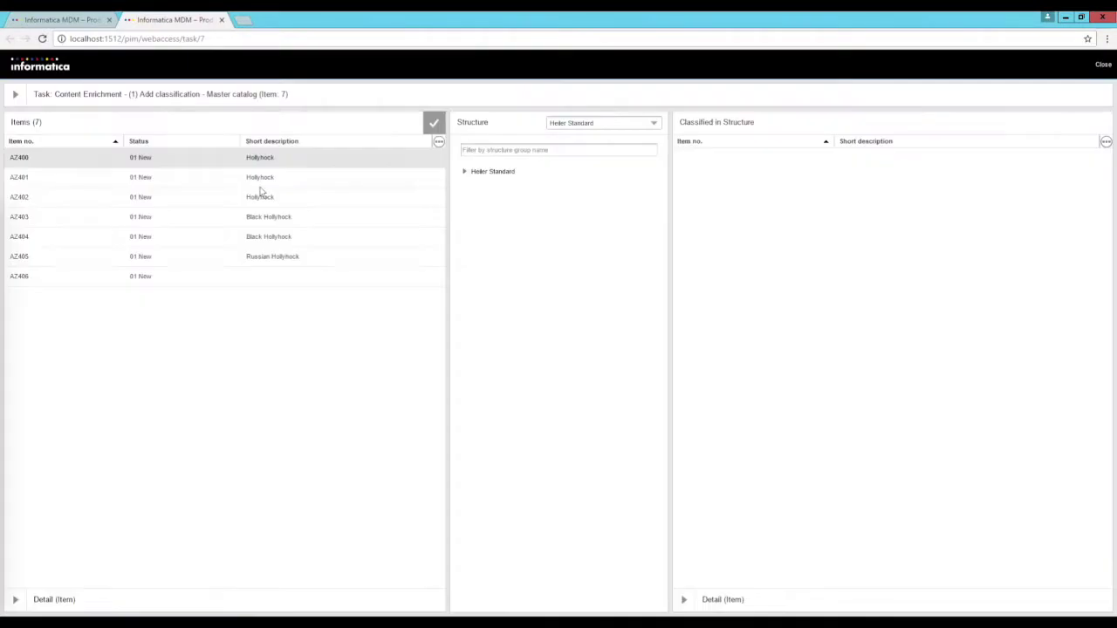
{"action": "left_click", "coordinate": [464, 172]}
{"action": "left_click", "coordinate": [467, 193]}
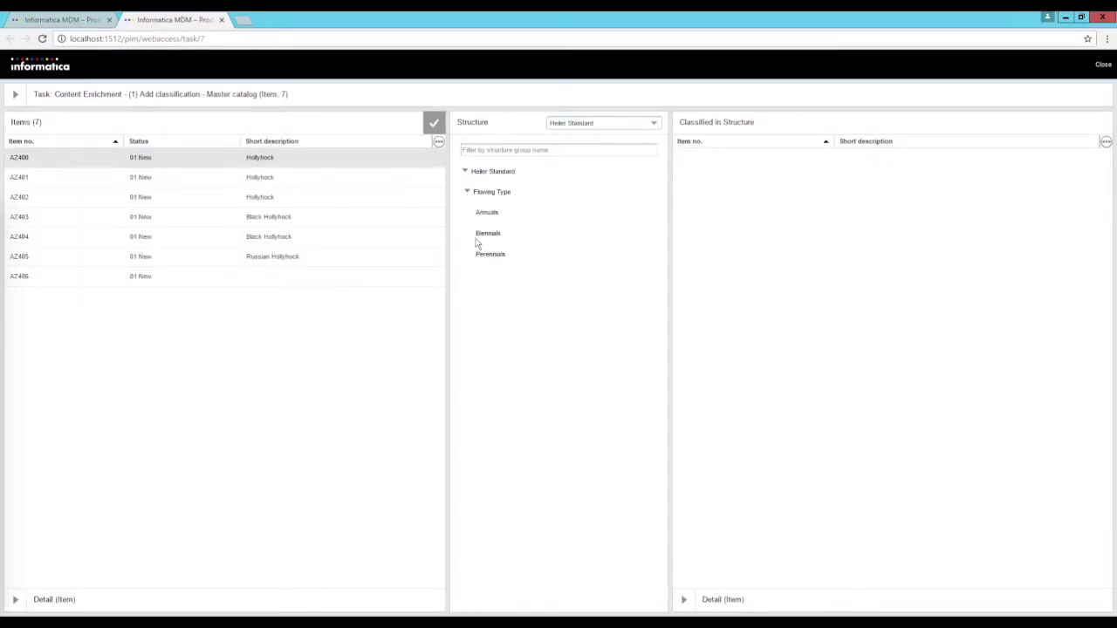
Classify the three Hollyhock items AZ400, AZ401 and AZ402 under Annuals and confirm the classification.
{"action": "left_click", "coordinate": [272, 200]}
{"action": "left_click", "coordinate": [260, 160], "text": "shift"}
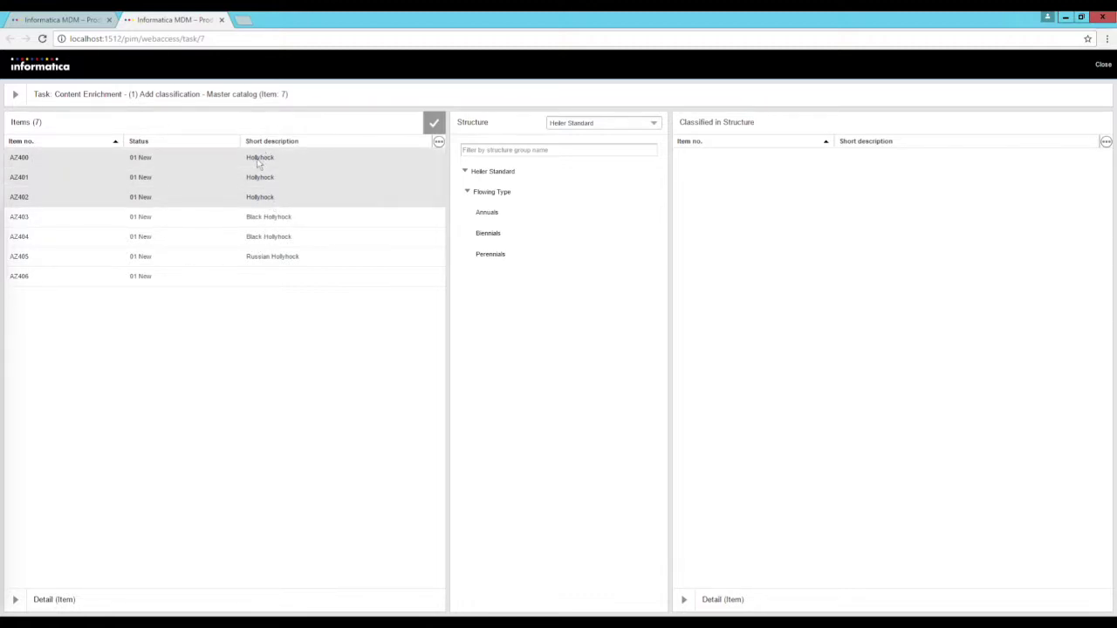
{"action": "left_click_drag", "start_coordinate": [153, 160], "coordinate": [489, 220]}
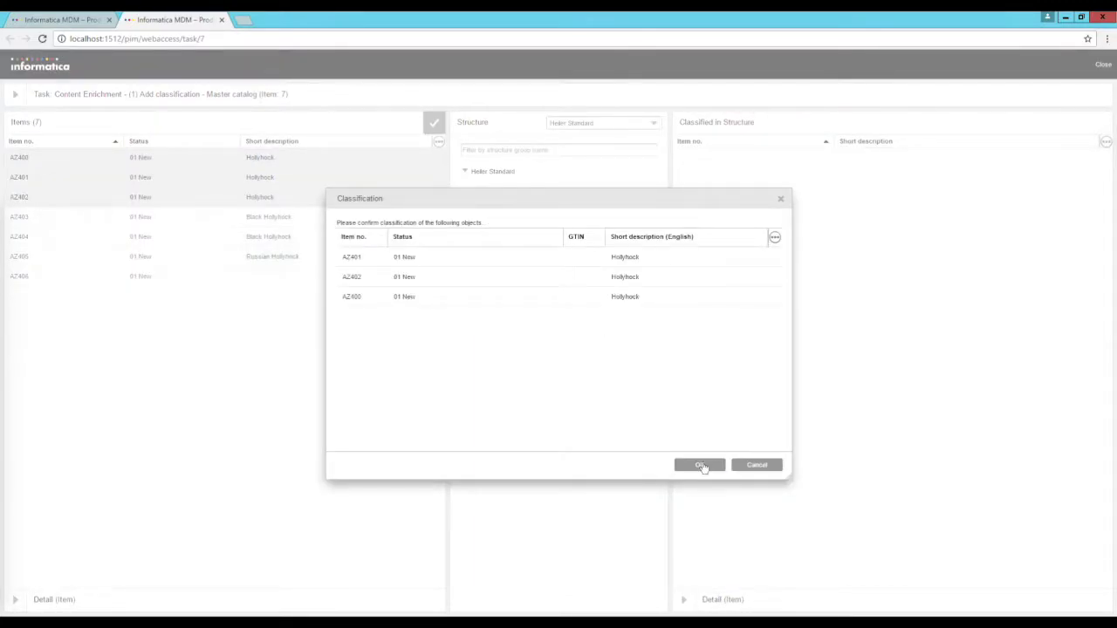
{"action": "left_click", "coordinate": [703, 466]}
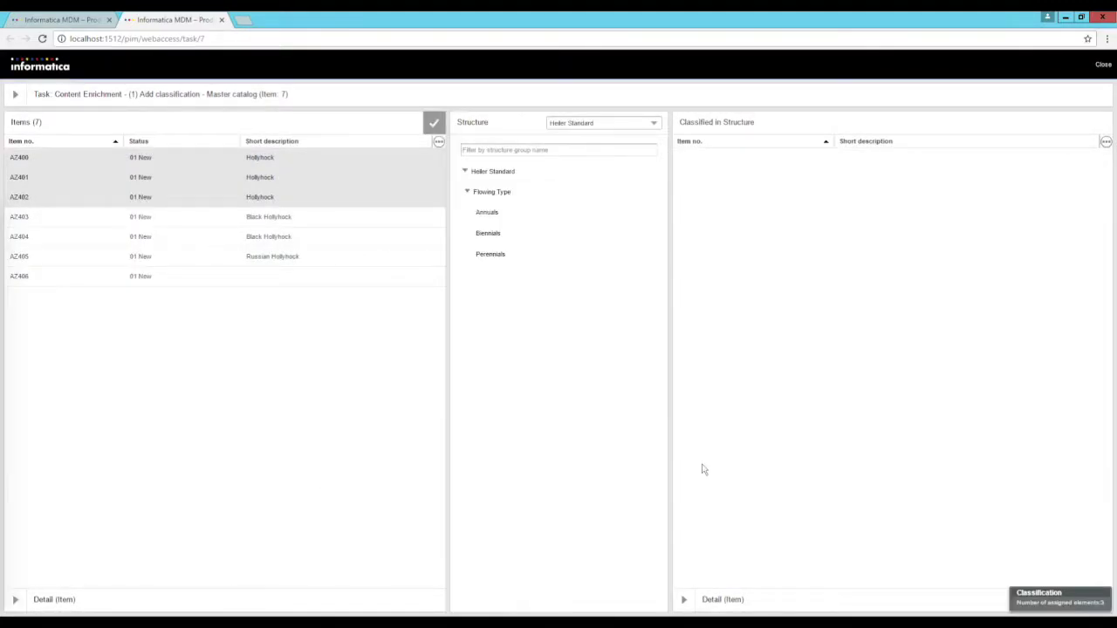
Classify items AZ403 through AZ406 under Perennials and confirm the classification.
{"action": "left_click", "coordinate": [238, 219]}
{"action": "left_click", "coordinate": [175, 275], "text": "shift"}
{"action": "left_click_drag", "start_coordinate": [172, 215], "coordinate": [505, 260]}
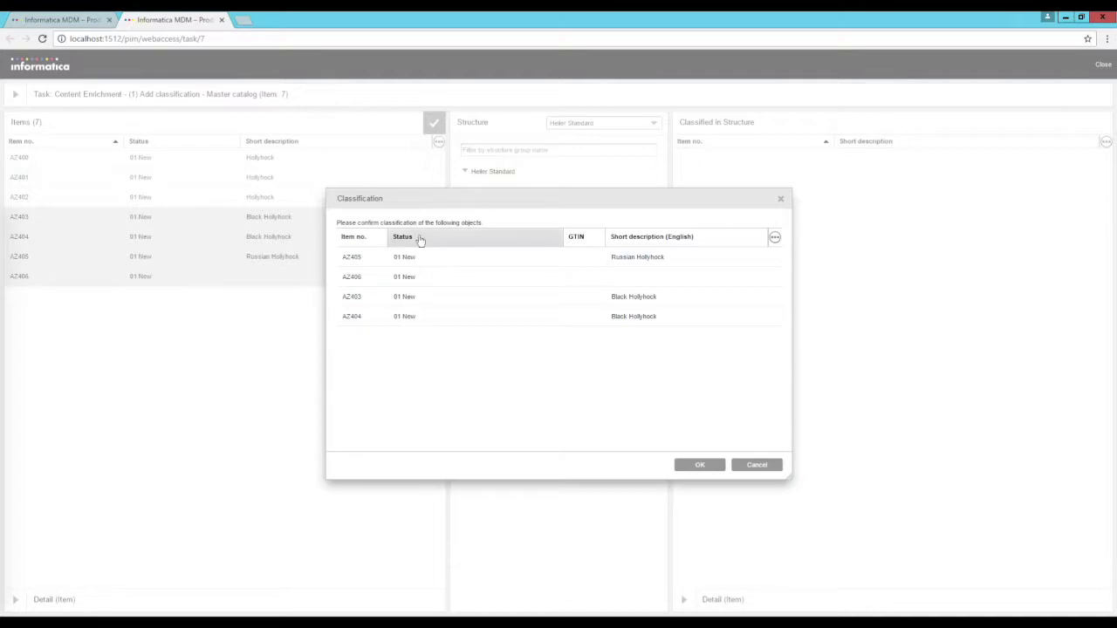
{"action": "left_click", "coordinate": [697, 468]}
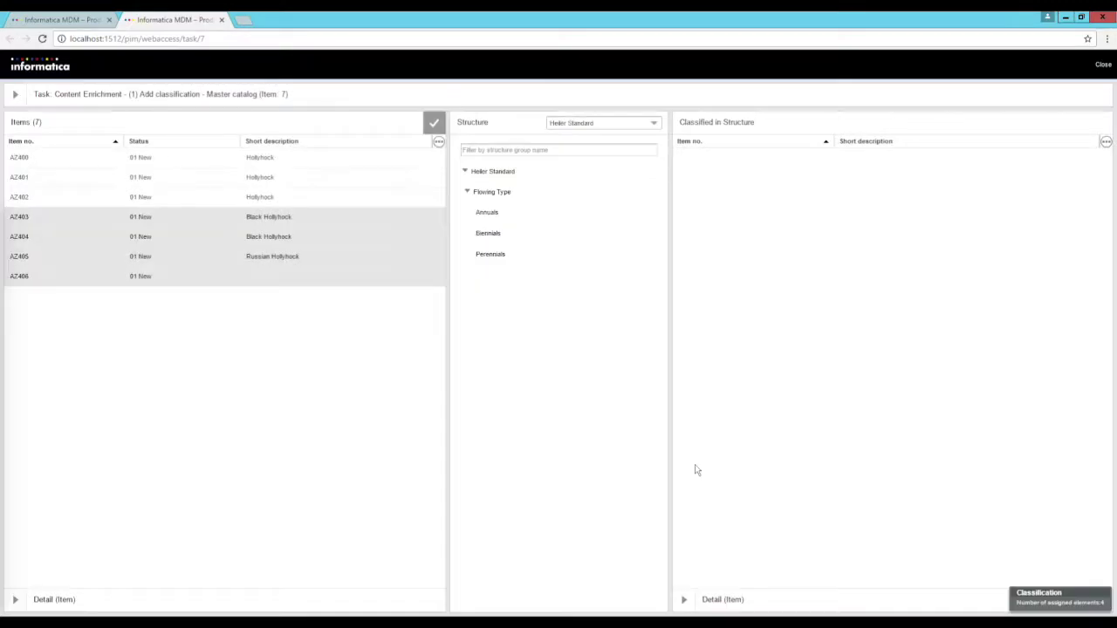
Complete the classification work for all items in the task and close the task.
{"action": "left_click", "coordinate": [325, 280], "text": "shift"}
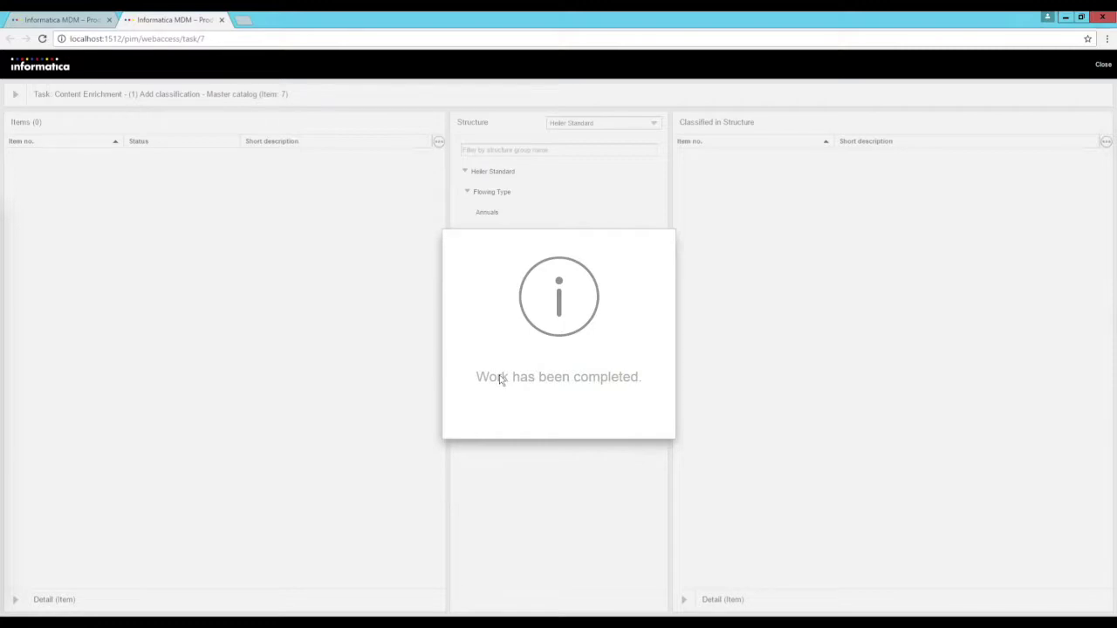
{"action": "left_click", "coordinate": [1104, 64]}
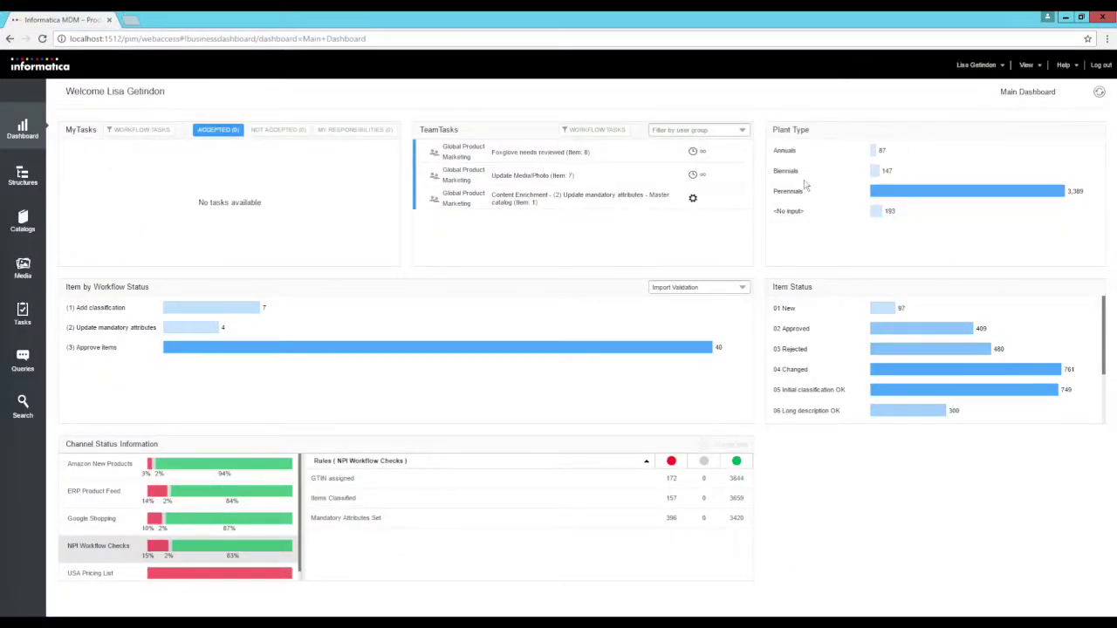
Refresh the dashboard, view the list of items in the Approve items workflow status and return to the dashboard.
{"action": "left_click", "coordinate": [1099, 92]}
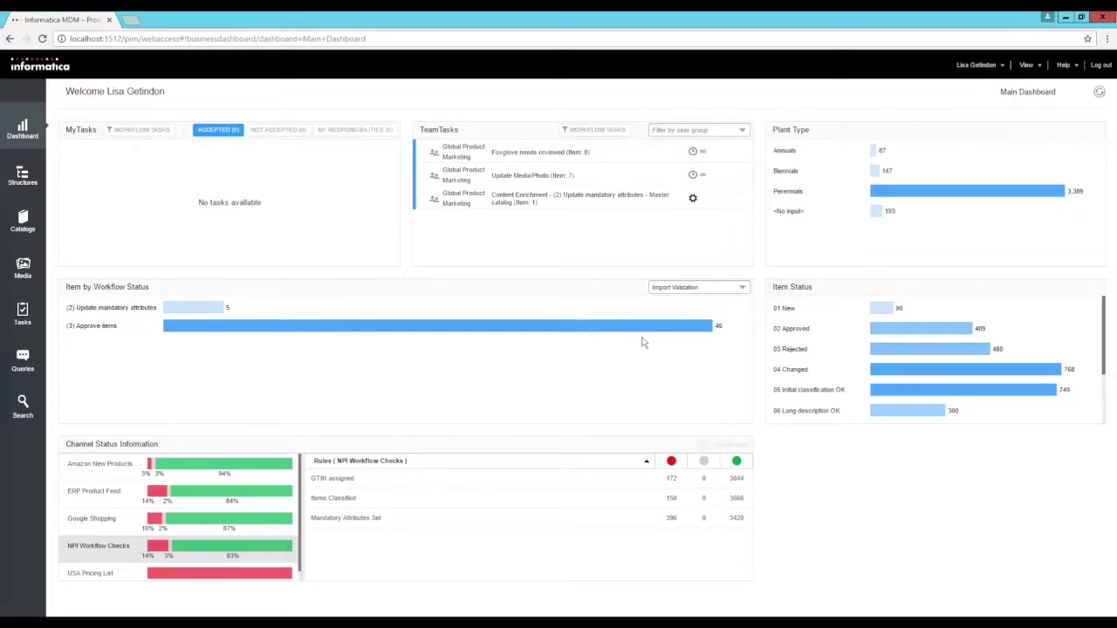
{"action": "left_click", "coordinate": [720, 330]}
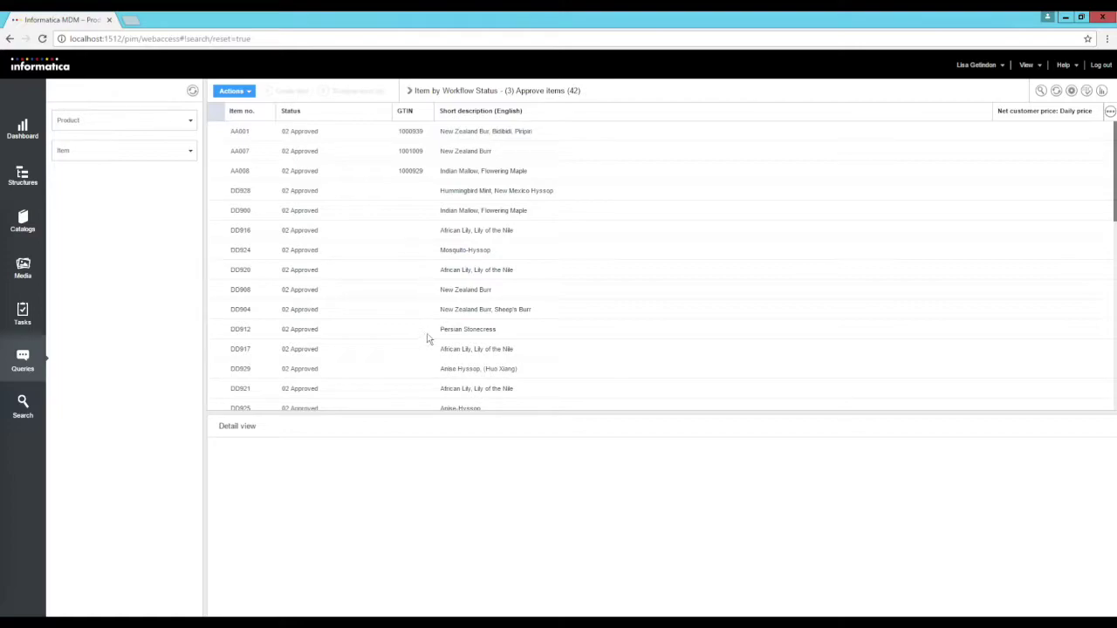
{"action": "left_click", "coordinate": [25, 131]}
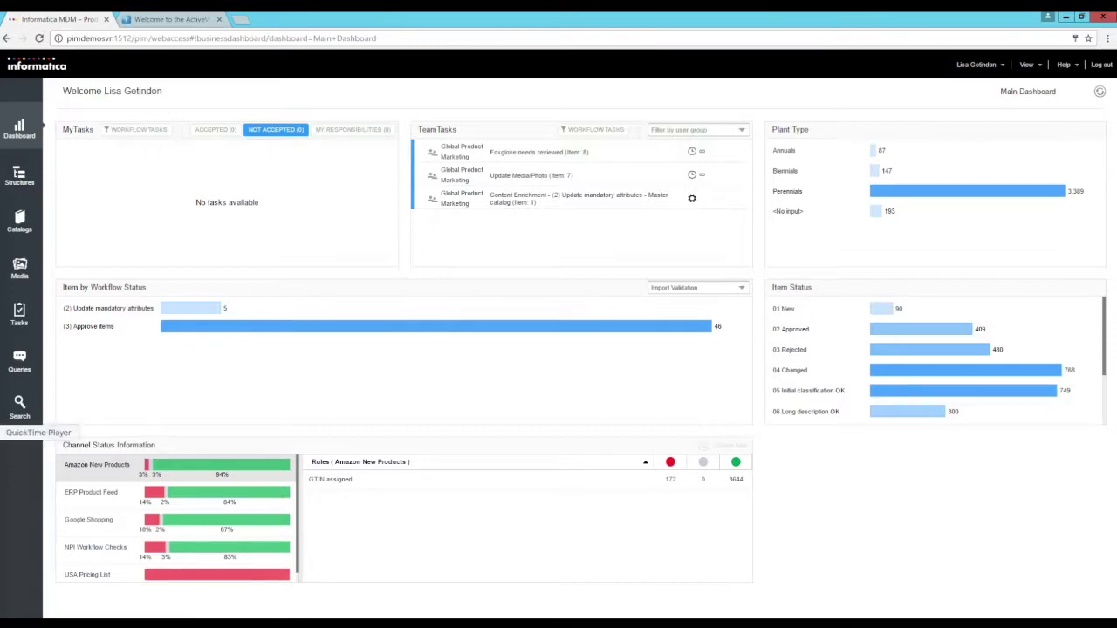
Switch to the ActiveVOS console and view its process dashboard and the list of active processes.
{"action": "left_click", "coordinate": [157, 20]}
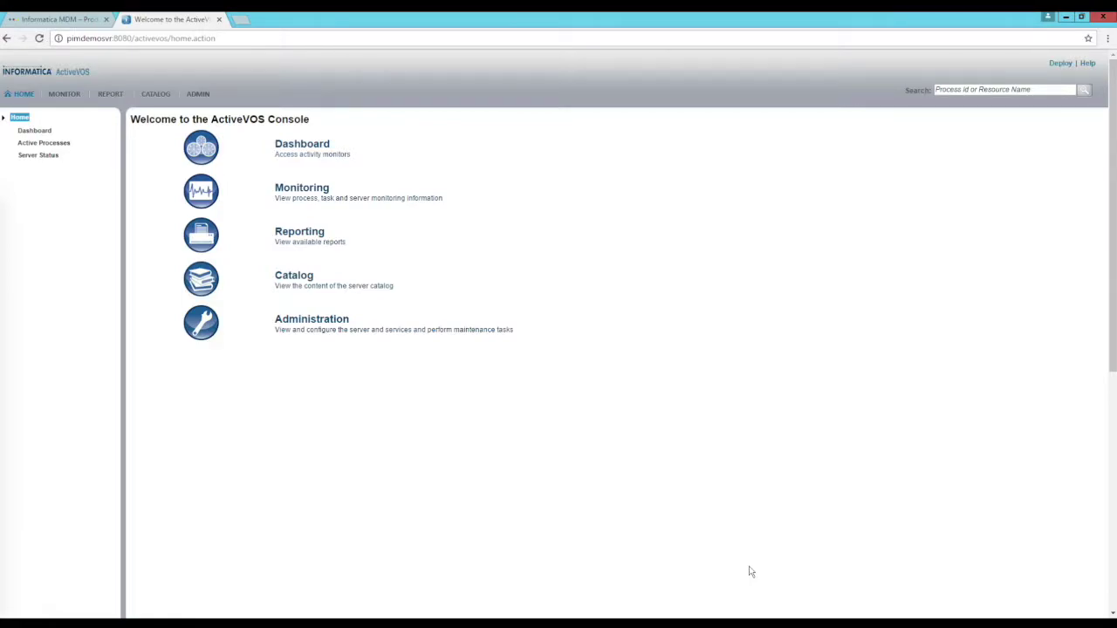
{"action": "left_click", "coordinate": [36, 132]}
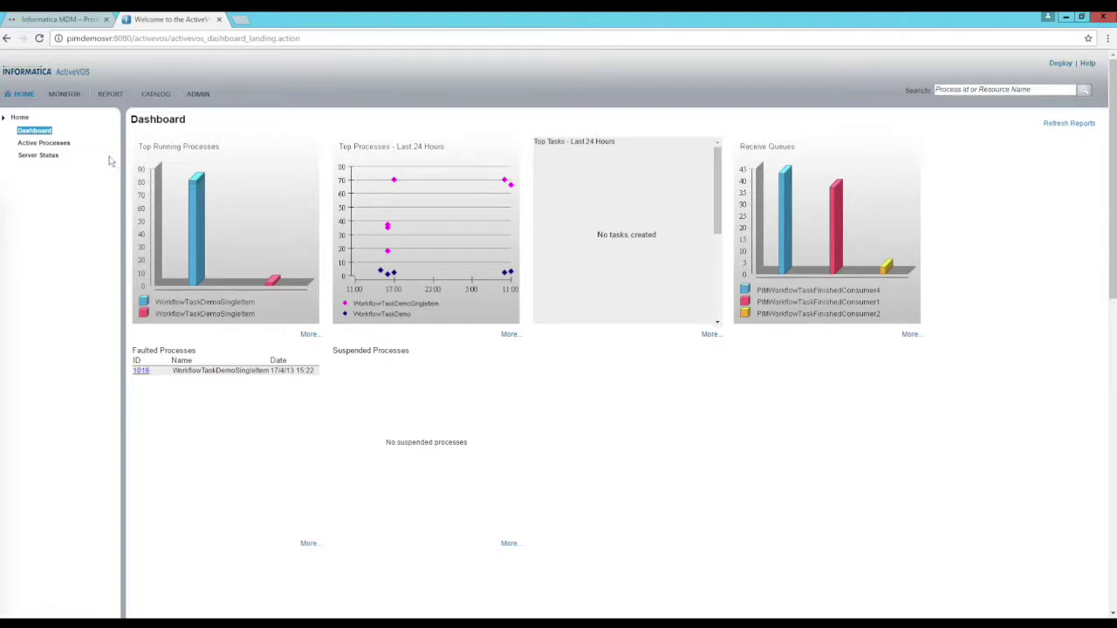
{"action": "left_click", "coordinate": [61, 144]}
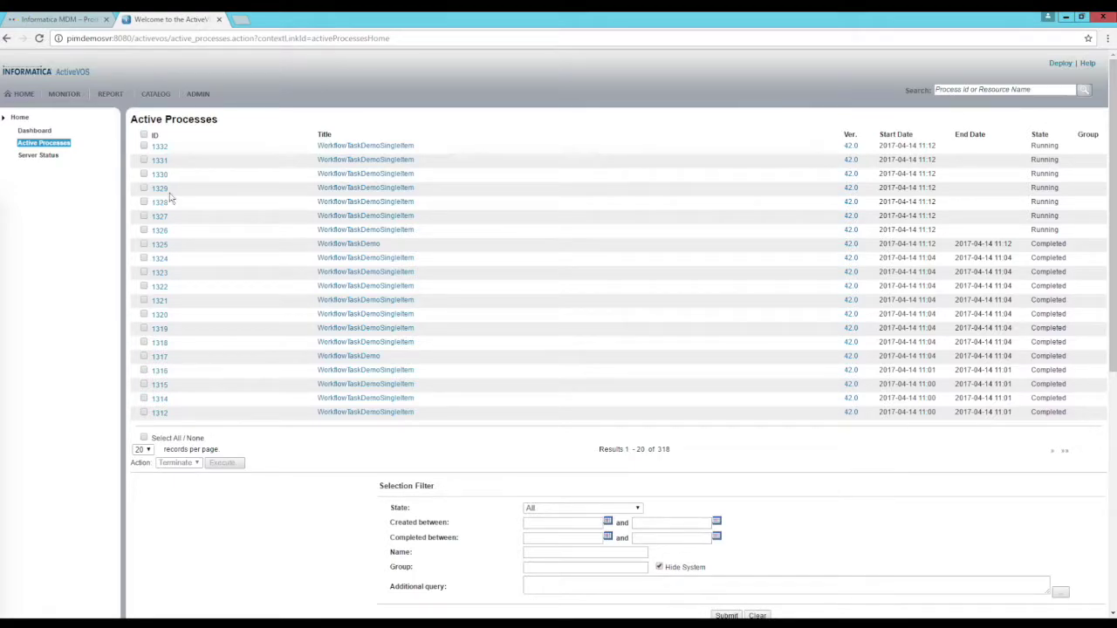
Open running WorkflowTaskDemoSingleItem process 1332 and examine which activities in its diagram are completed, skipped or still running, through to the approval section.
{"action": "left_click", "coordinate": [346, 149]}
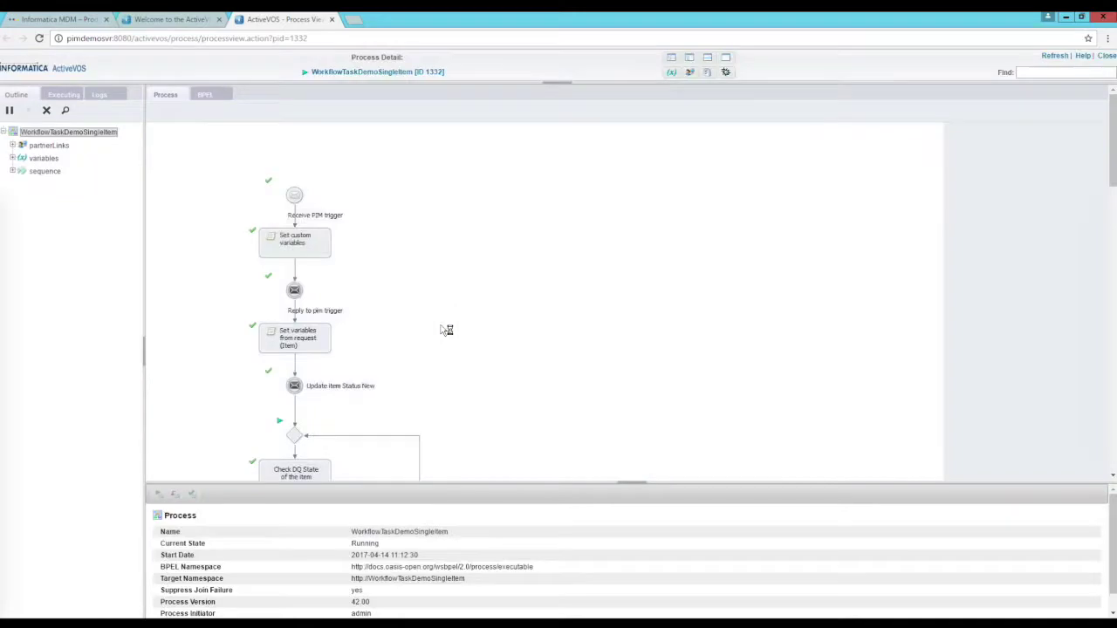
{"action": "scroll", "coordinate": [432, 315], "scroll_direction": "down", "scroll_amount": 1}
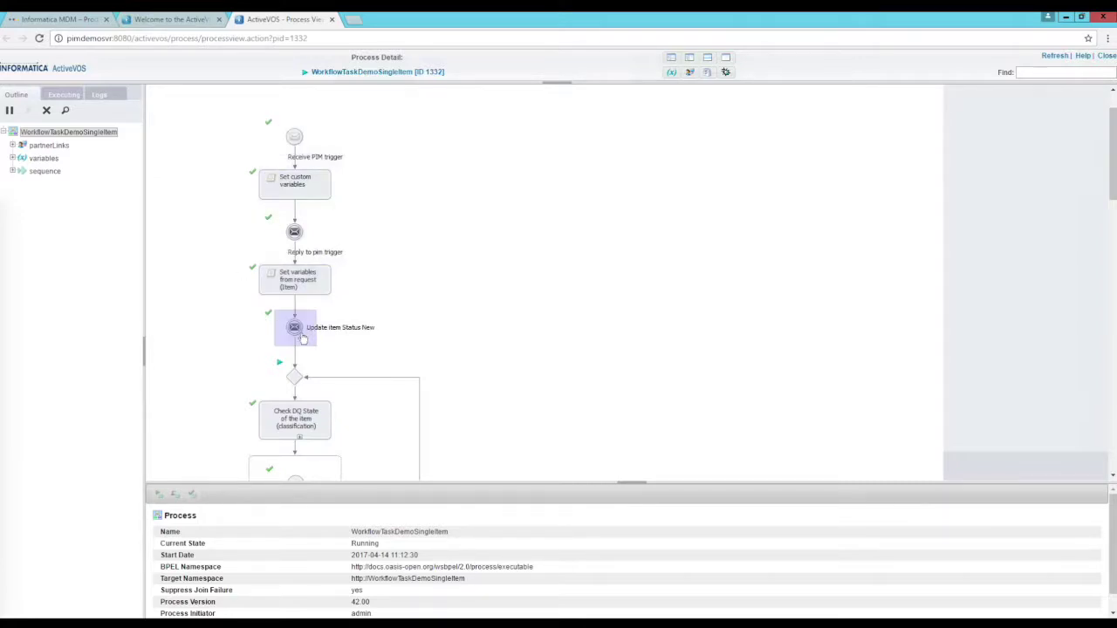
{"action": "scroll", "coordinate": [390, 310], "scroll_direction": "down", "scroll_amount": 3}
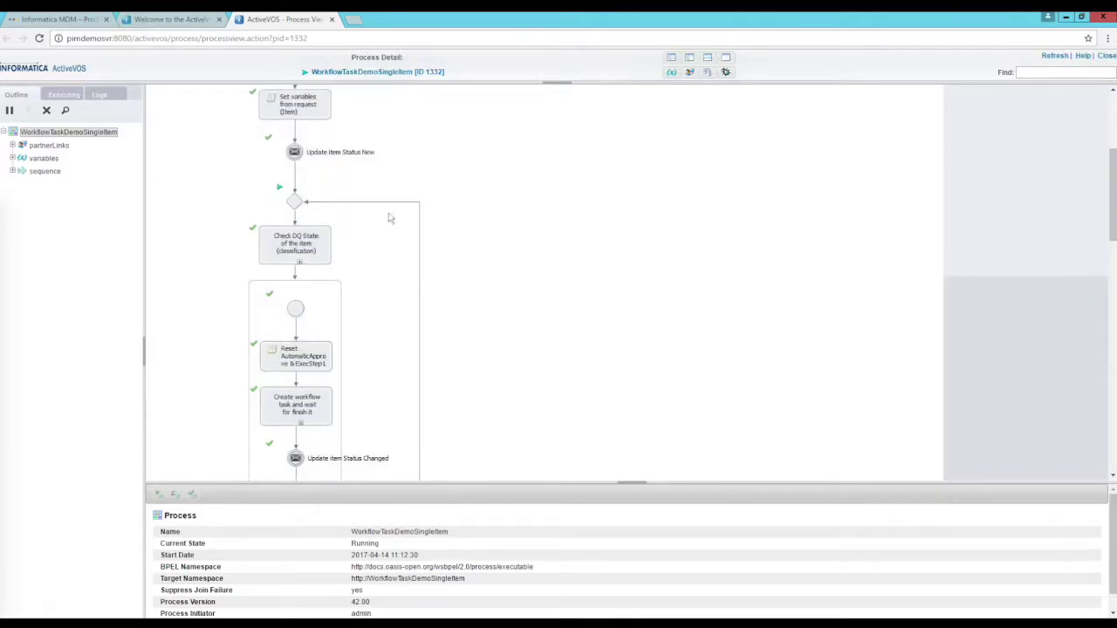
{"action": "scroll", "coordinate": [307, 238], "scroll_direction": "down", "scroll_amount": 3}
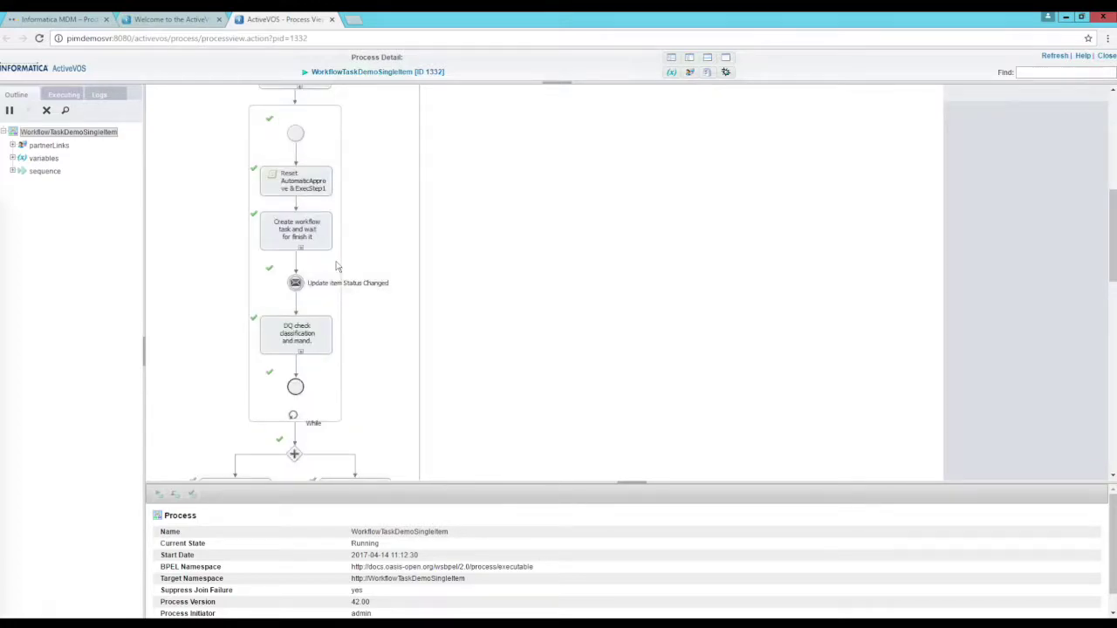
{"action": "scroll", "coordinate": [296, 334], "scroll_direction": "down", "scroll_amount": 5}
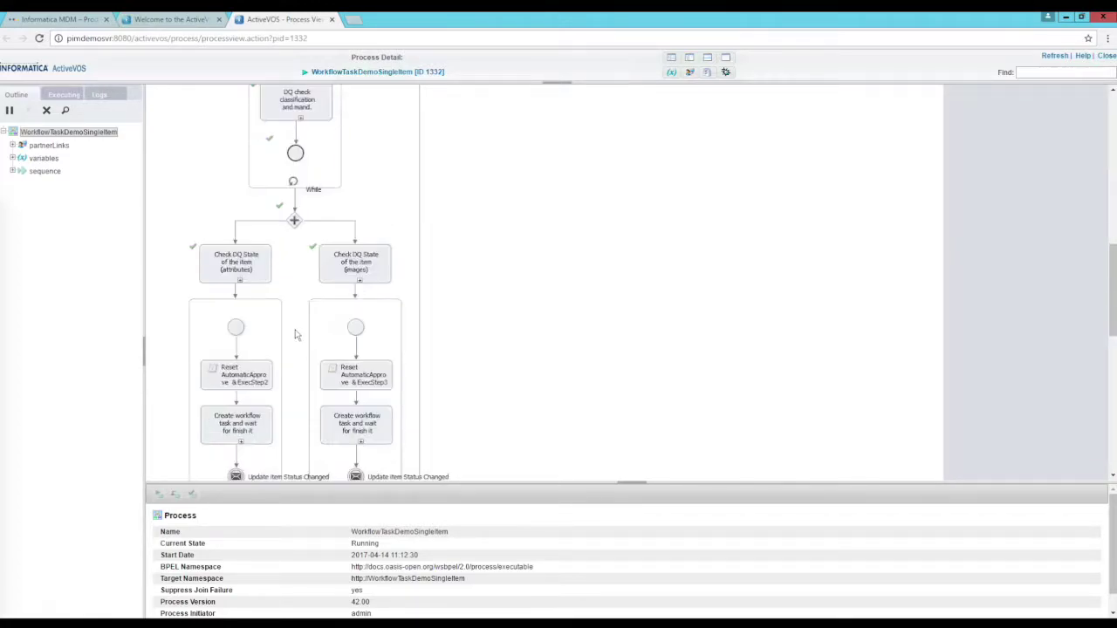
{"action": "scroll", "coordinate": [296, 335], "scroll_direction": "down", "scroll_amount": 3}
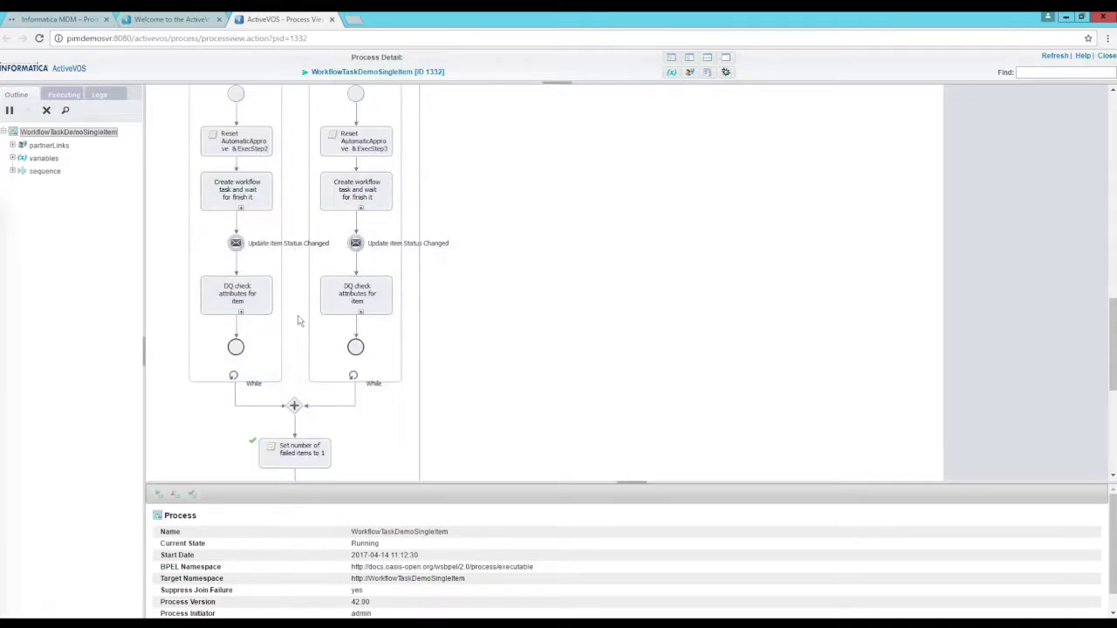
{"action": "scroll", "coordinate": [306, 323], "scroll_direction": "down", "scroll_amount": 1}
{"action": "scroll", "coordinate": [307, 323], "scroll_direction": "down", "scroll_amount": 4}
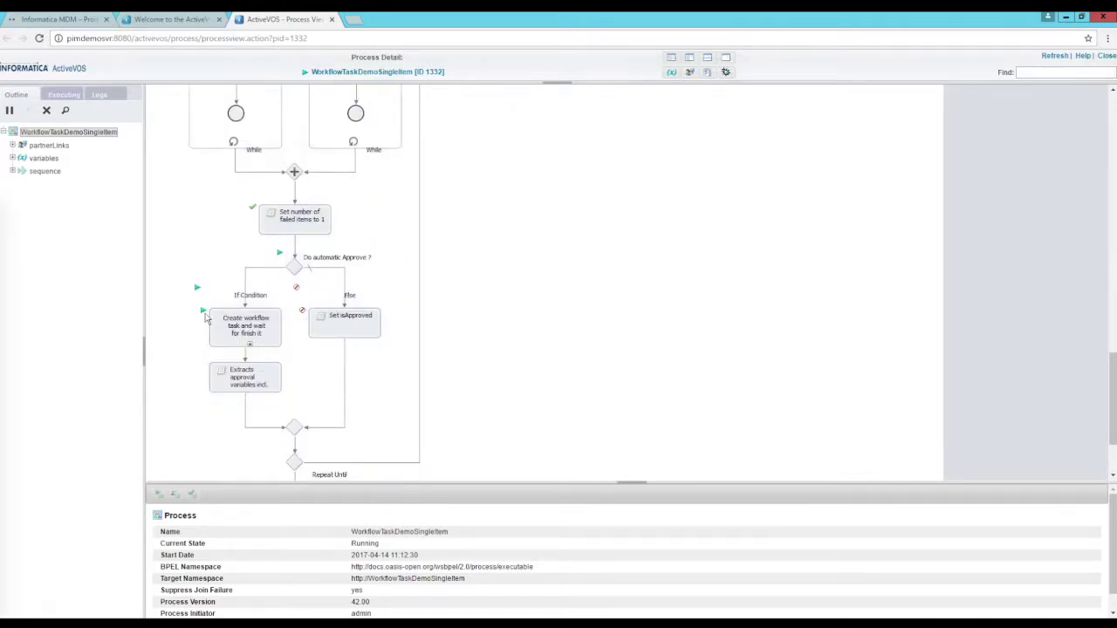
{"action": "scroll", "coordinate": [201, 314], "scroll_direction": "down", "scroll_amount": 1}
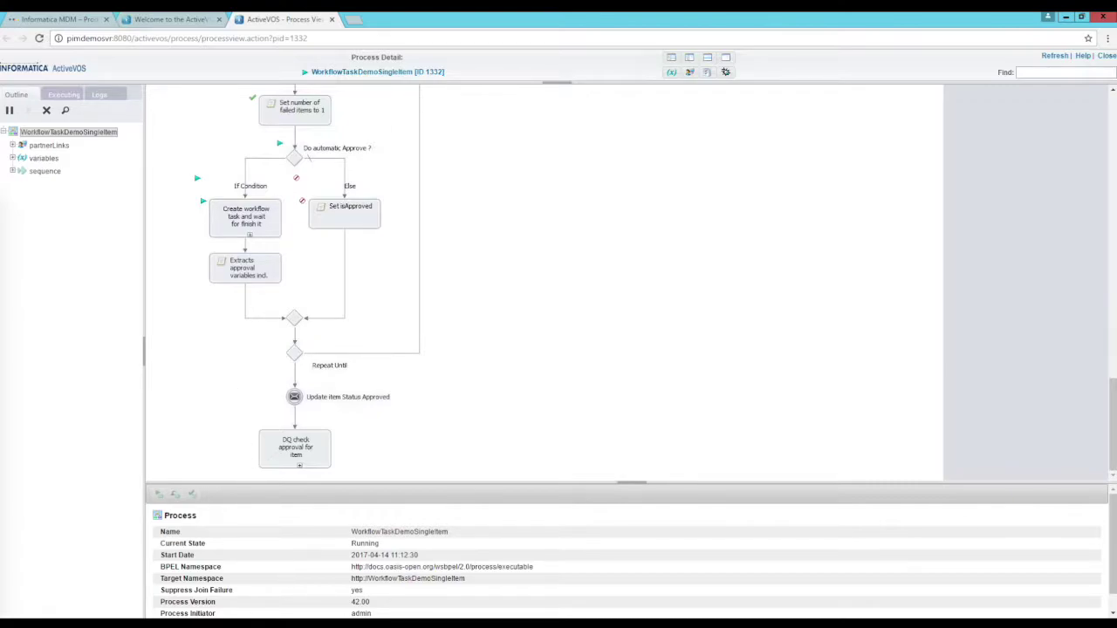
Switch to ActiveVOS Designer, review the beginning of the WorkflowTaskDemoSingleItem.bpel diagram and show the available Control Flow elements.
{"action": "left_click", "coordinate": [249, 616]}
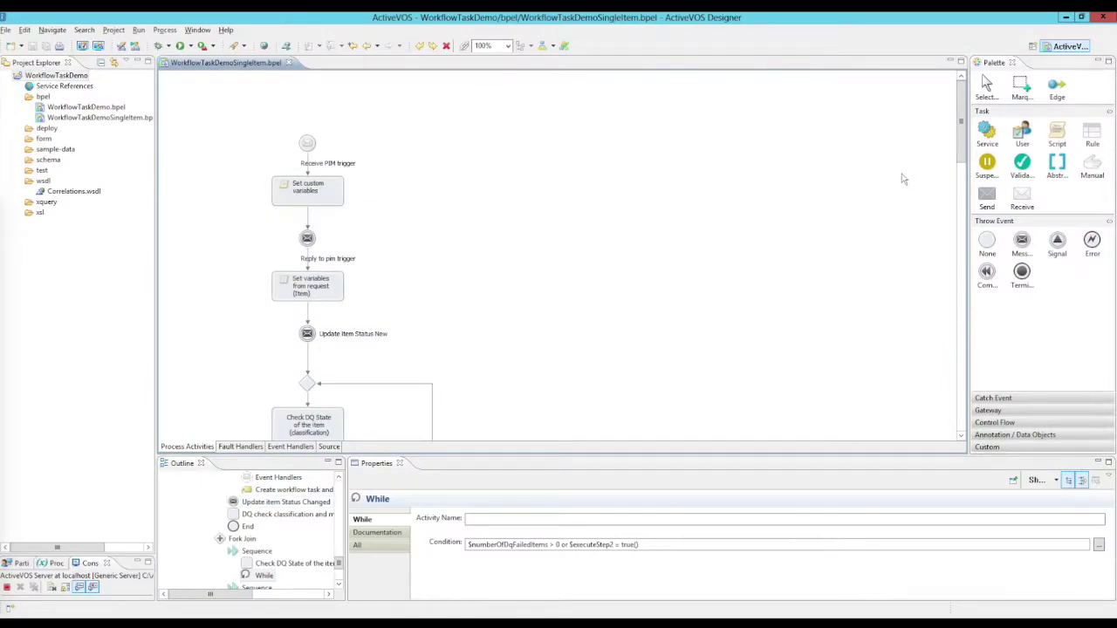
{"action": "left_click_drag", "start_coordinate": [961, 119], "coordinate": [962, 129]}
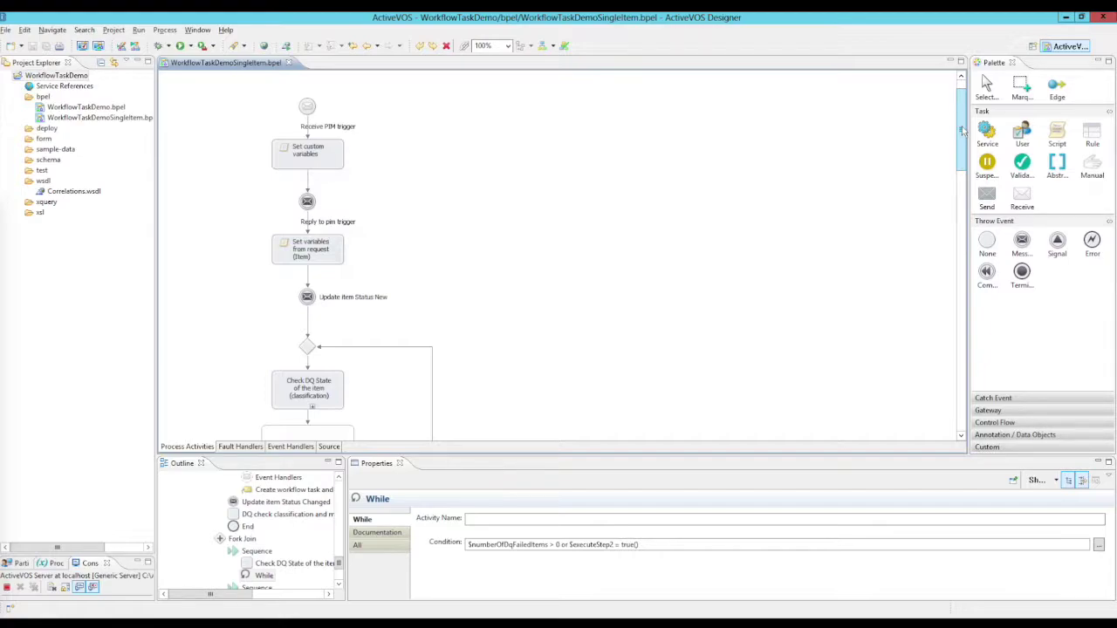
{"action": "left_click_drag", "start_coordinate": [961, 129], "coordinate": [962, 133]}
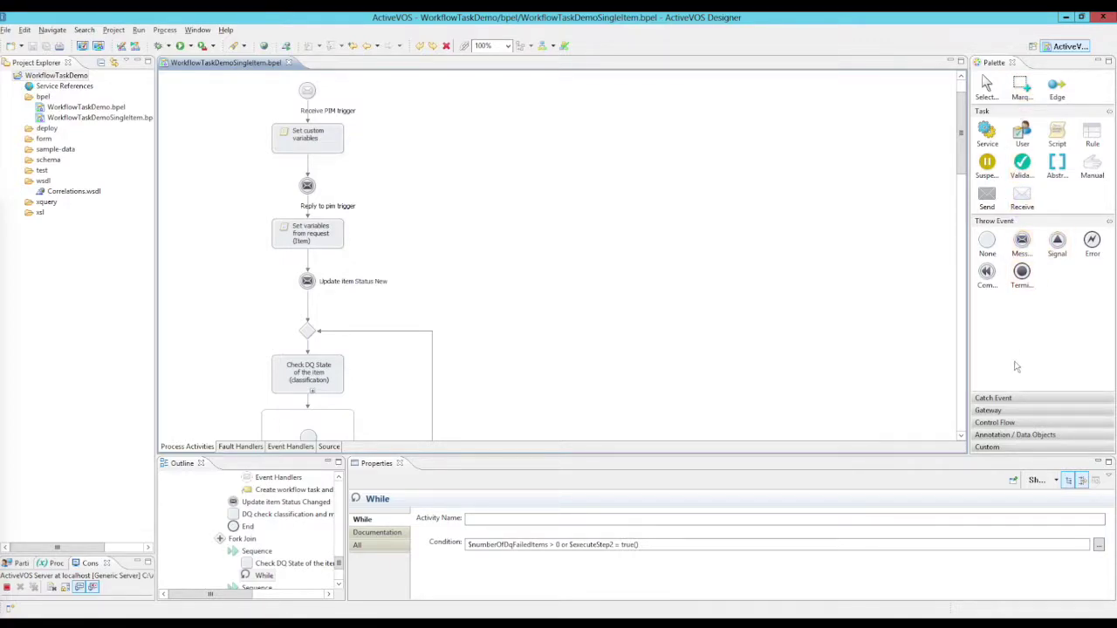
{"action": "left_click", "coordinate": [1011, 422]}
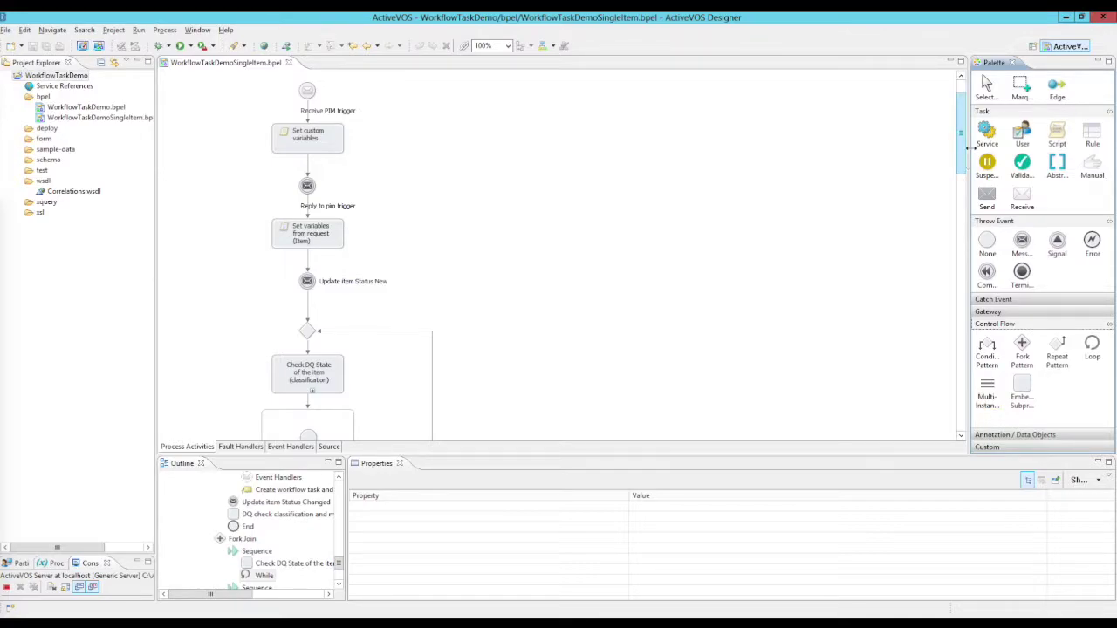
Move the workflow task creation and approval variable extraction activities out of the If branch, ahead of the "Do automatic Approve ?" gateway, and delete the gateway.
{"action": "left_click_drag", "start_coordinate": [963, 129], "coordinate": [951, 232]}
{"action": "left_click_drag", "start_coordinate": [946, 253], "coordinate": [949, 384]}
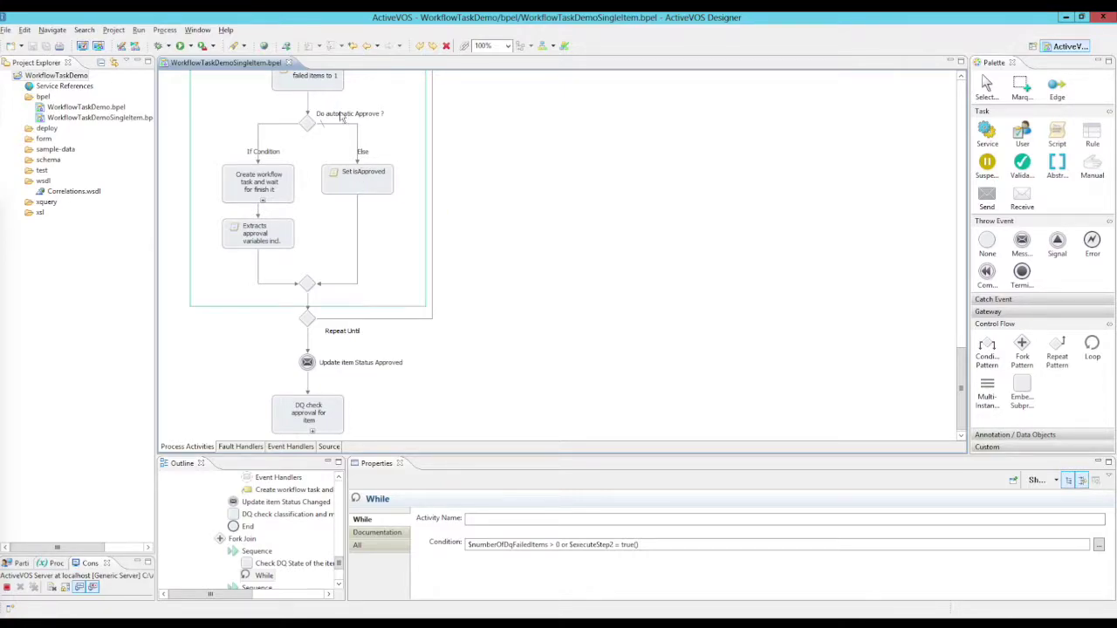
{"action": "left_click_drag", "start_coordinate": [250, 180], "coordinate": [308, 102]}
{"action": "left_click_drag", "start_coordinate": [262, 231], "coordinate": [307, 183]}
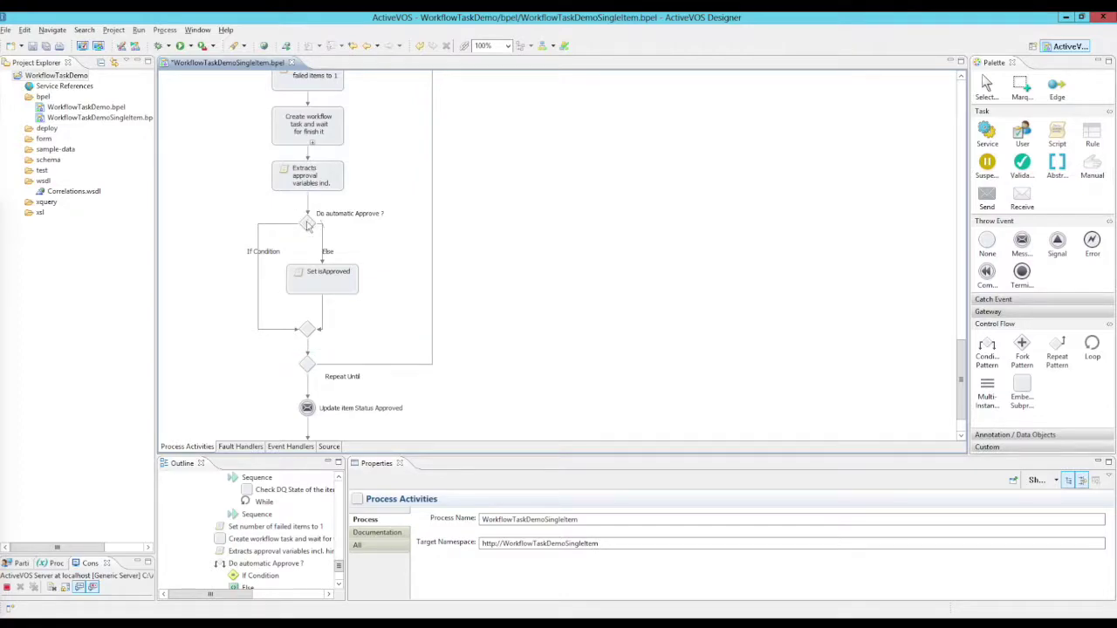
{"action": "left_click", "coordinate": [309, 223]}
{"action": "left_click", "coordinate": [446, 46]}
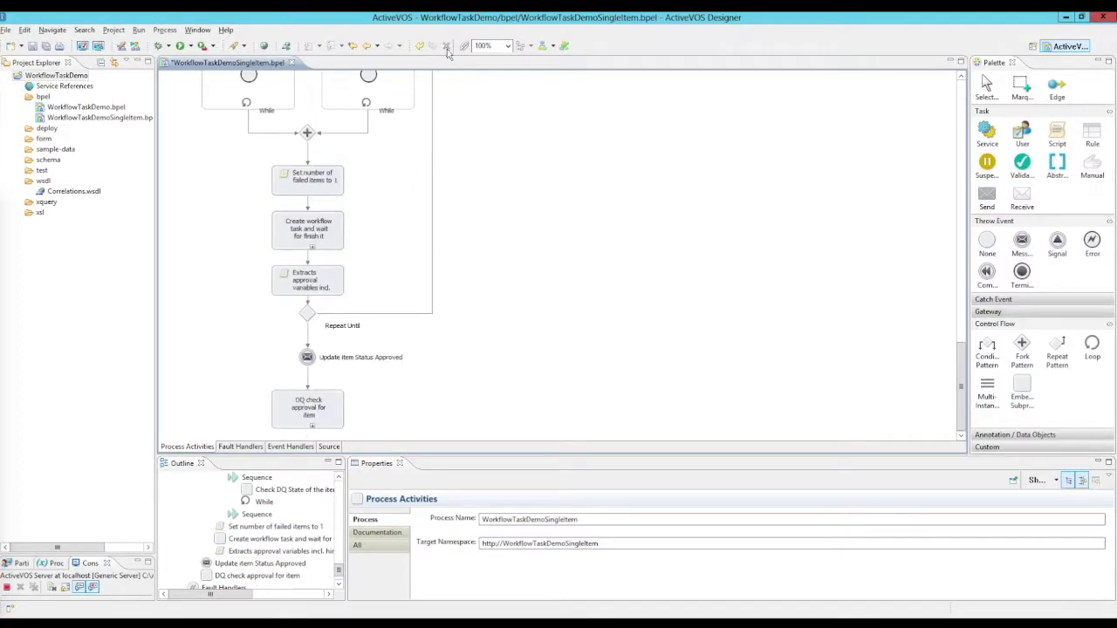